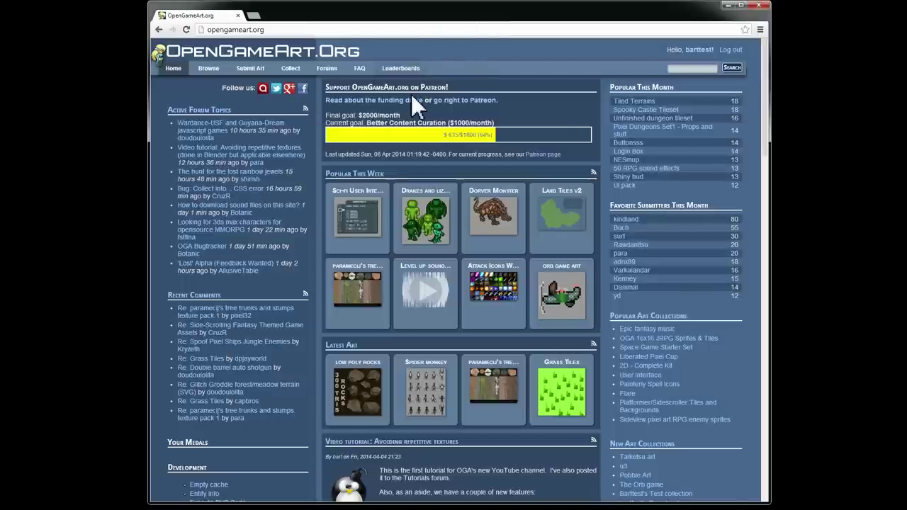
# Start a new art collection from the Collect menu's New Collection item
pyautogui.moveTo(292, 72)
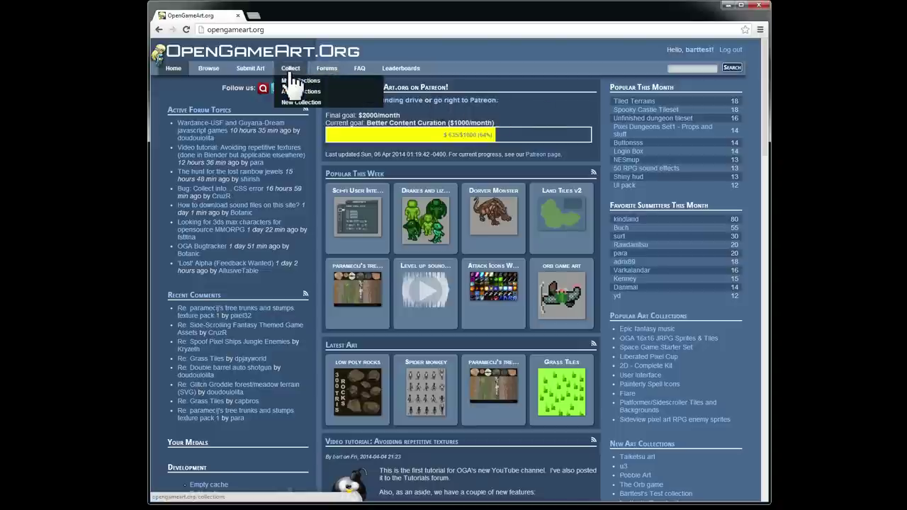
pyautogui.click(291, 103)
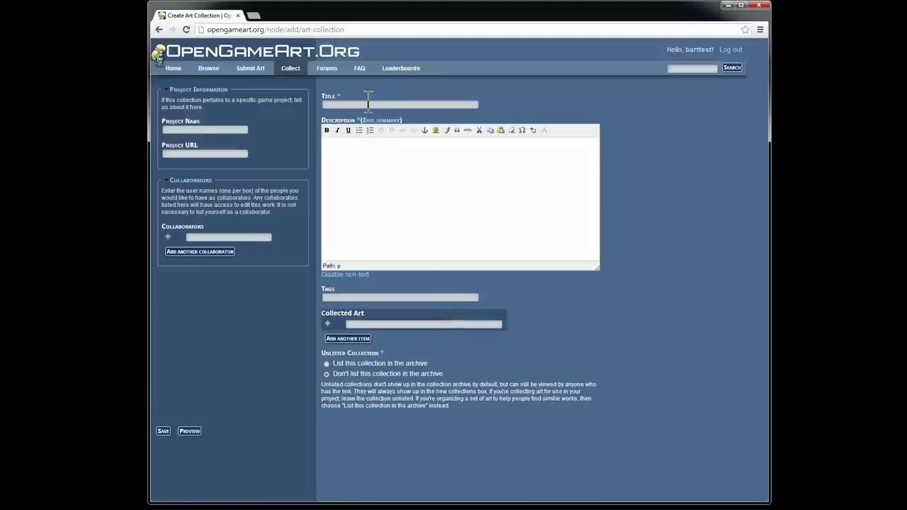
# Enter title 'Trees', description 'A collection of trees.', tag trees, and keep it unlisted
pyautogui.click(369, 104)
pyautogui.write('Trees')
pyautogui.press('Tab')
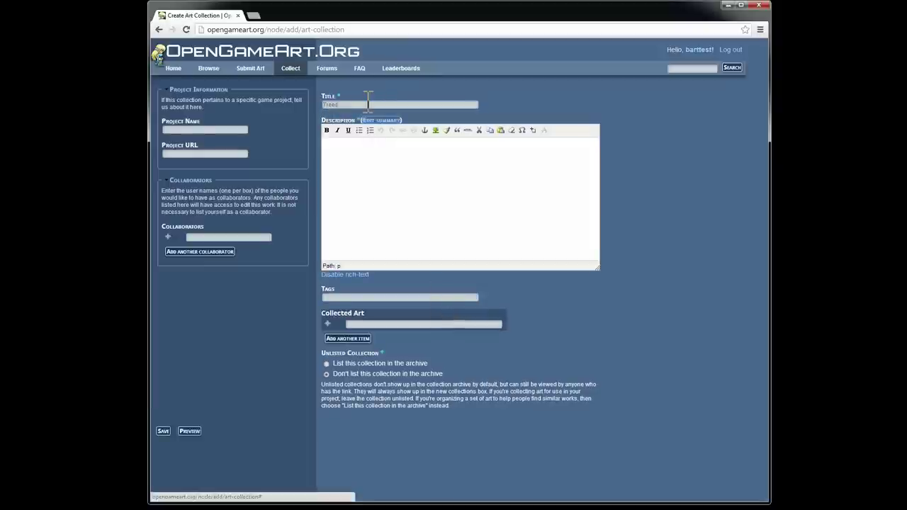
pyautogui.click(392, 204)
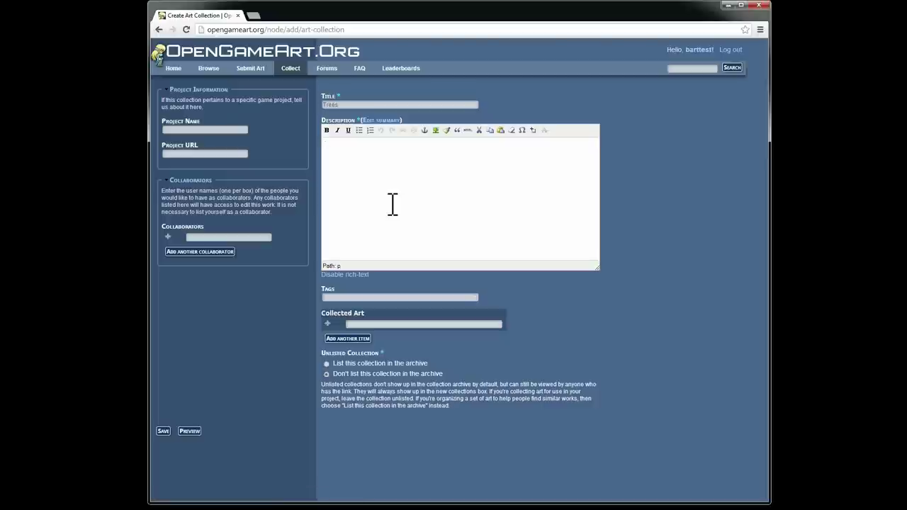
pyautogui.write('A collection of trees.')
pyautogui.press('Tab')
pyautogui.write('tree')
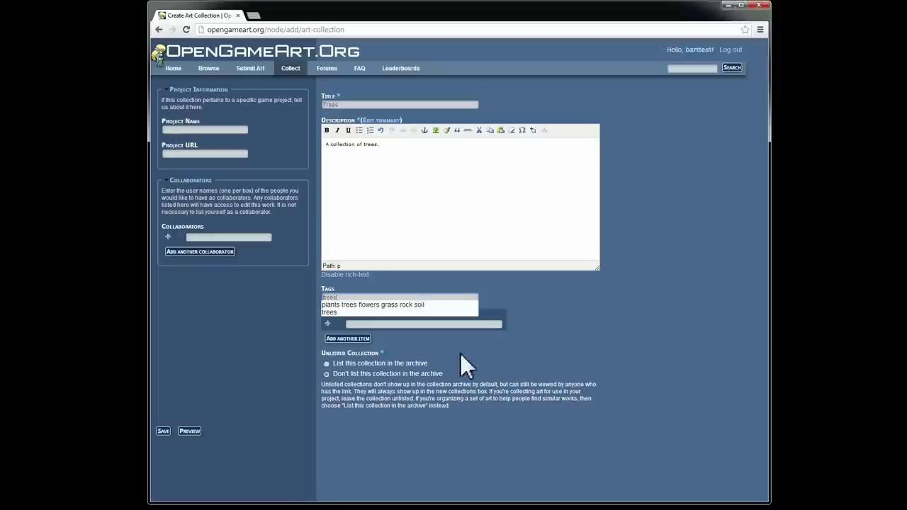
pyautogui.press('Tab')
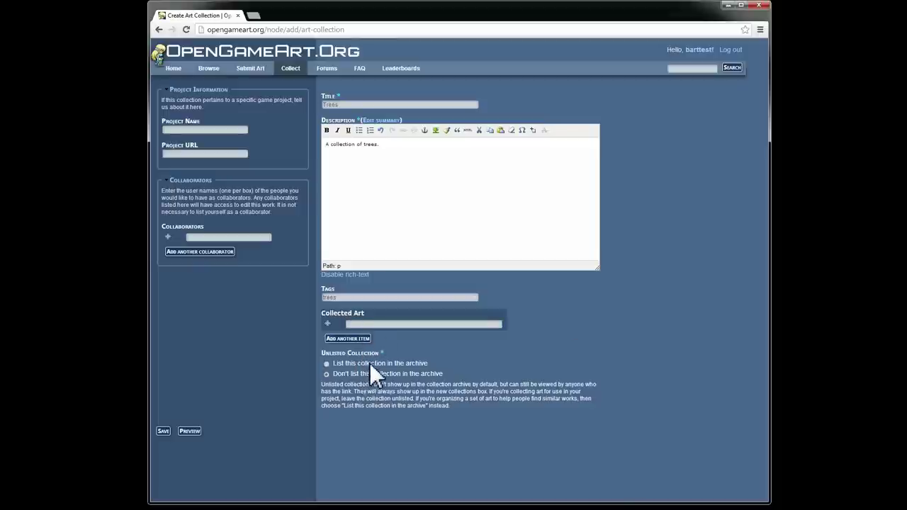
pyautogui.click(382, 377)
# Save the new Trees collection
pyautogui.click(162, 431)
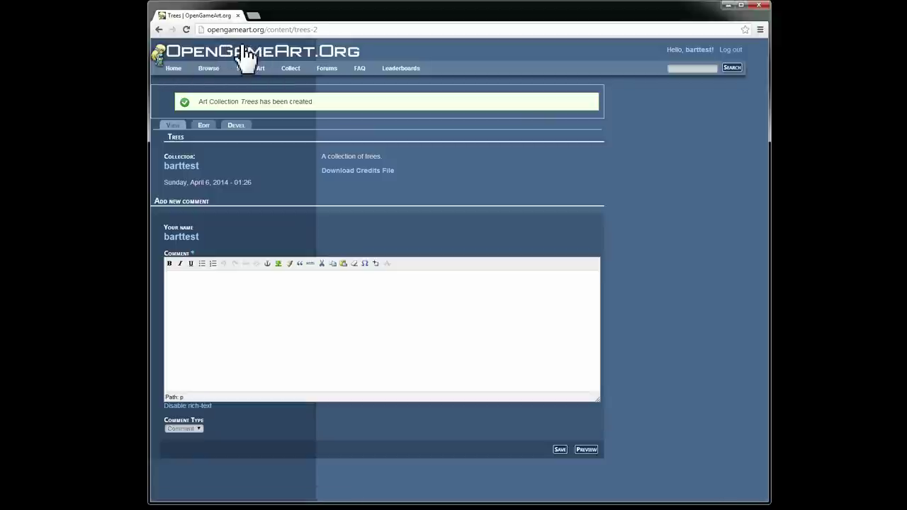
# Go back to the home page and find Trees under New Art Collections
pyautogui.click(240, 65)
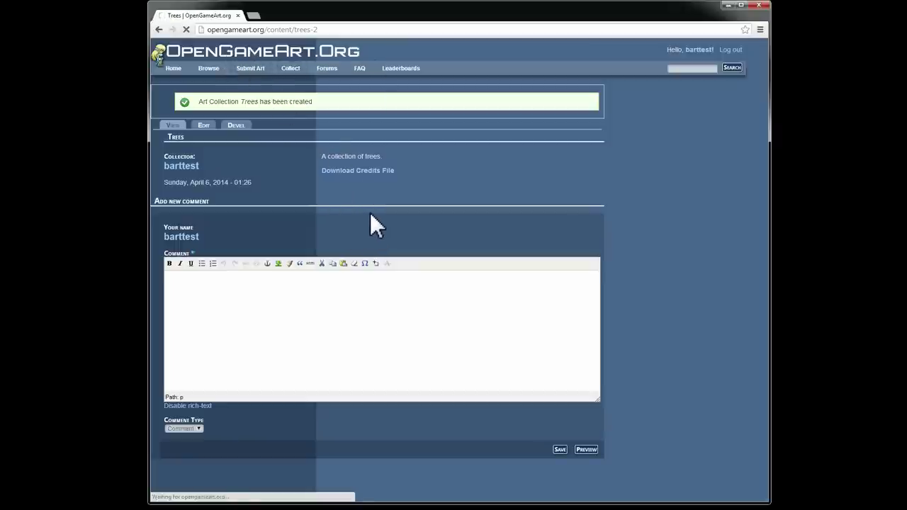
pyautogui.scroll(-3, 432, 232)
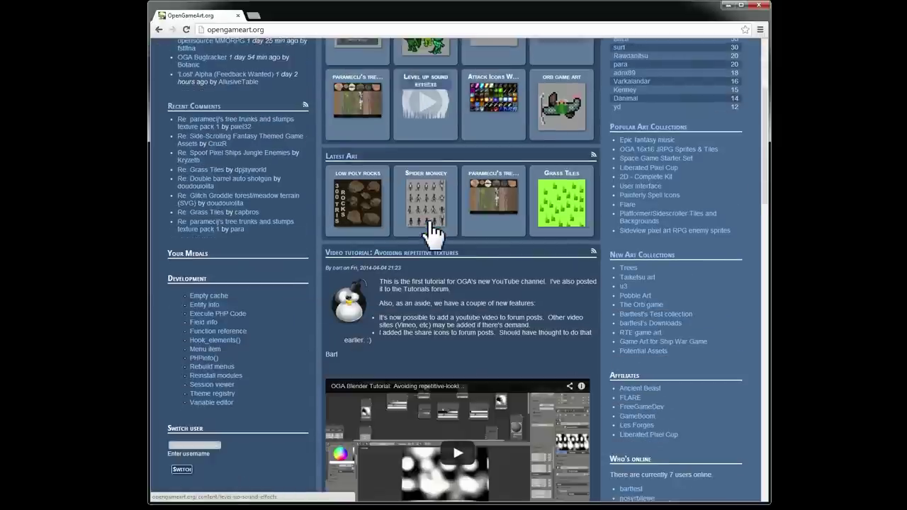
pyautogui.middleClick(663, 151)
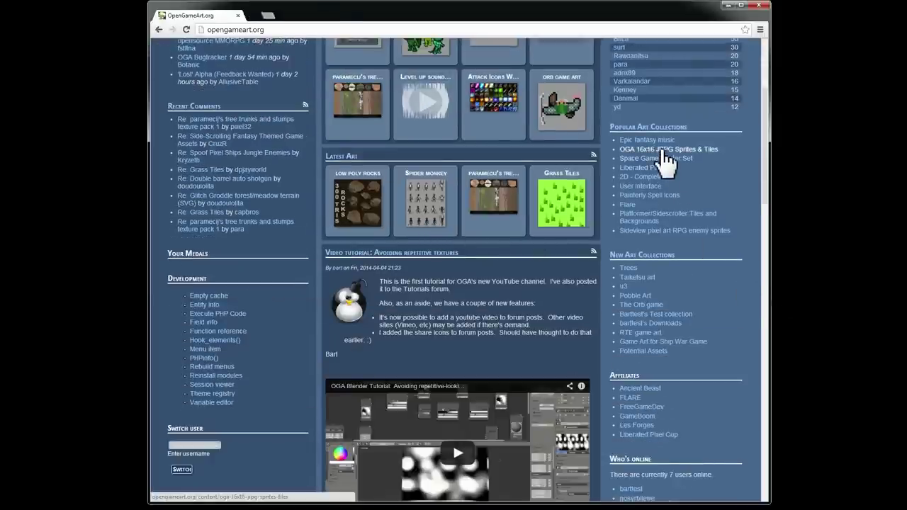
pyautogui.click(284, 15)
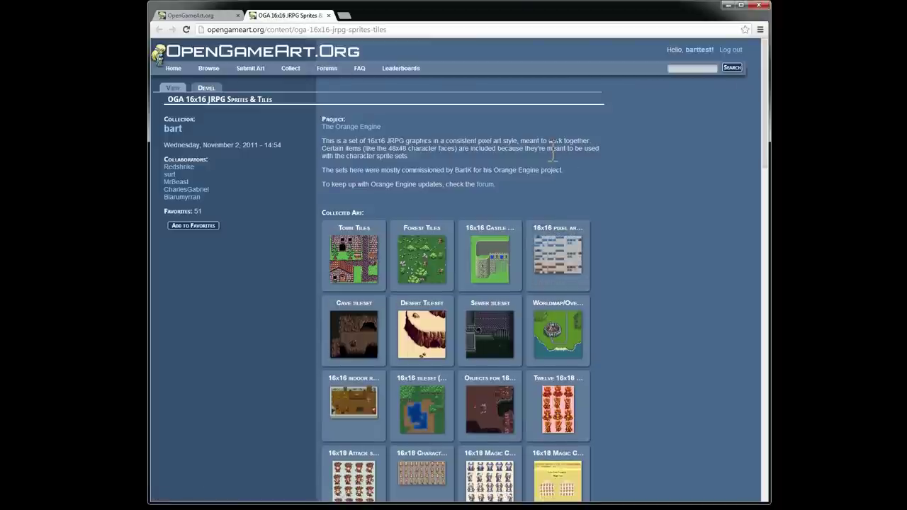
pyautogui.scroll(-9, 554, 150)
pyautogui.scroll(4, 591, 202)
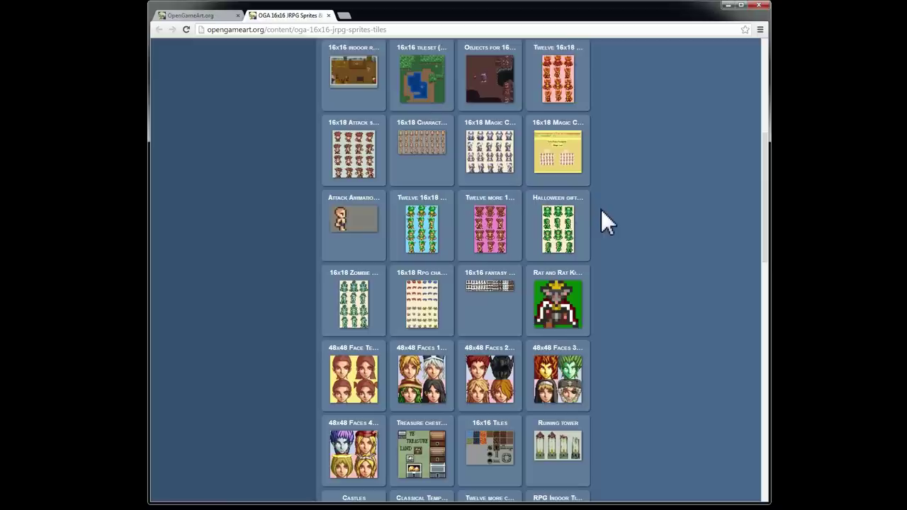
pyautogui.scroll(5, 601, 206)
pyautogui.scroll(-6, 612, 207)
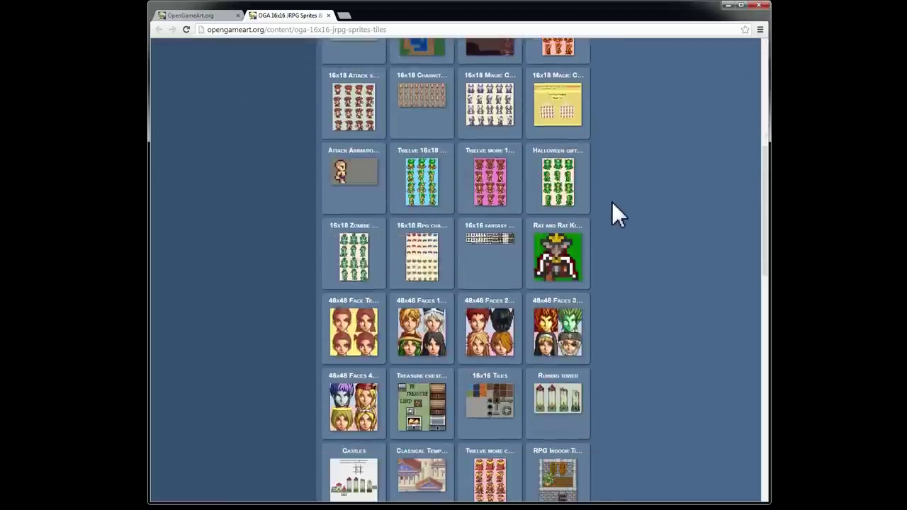
pyautogui.scroll(-5, 613, 207)
pyautogui.scroll(9, 624, 244)
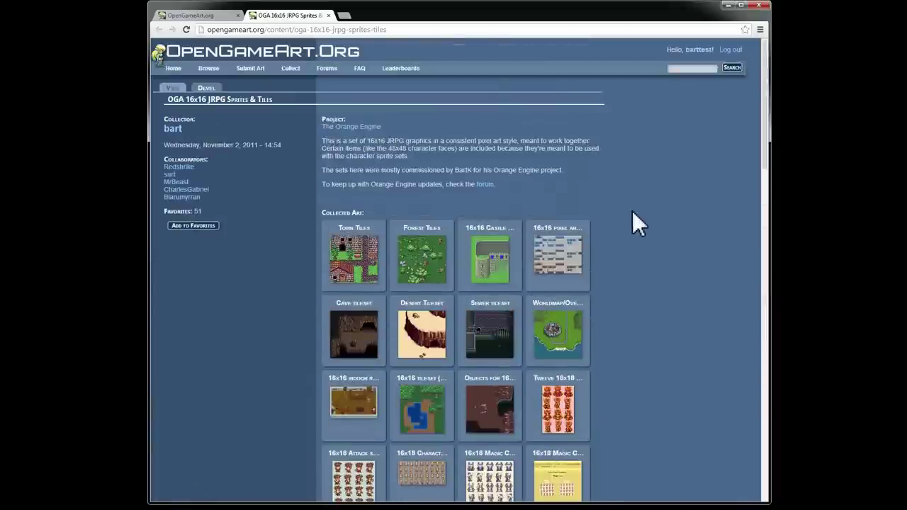
pyautogui.scroll(-8, 599, 174)
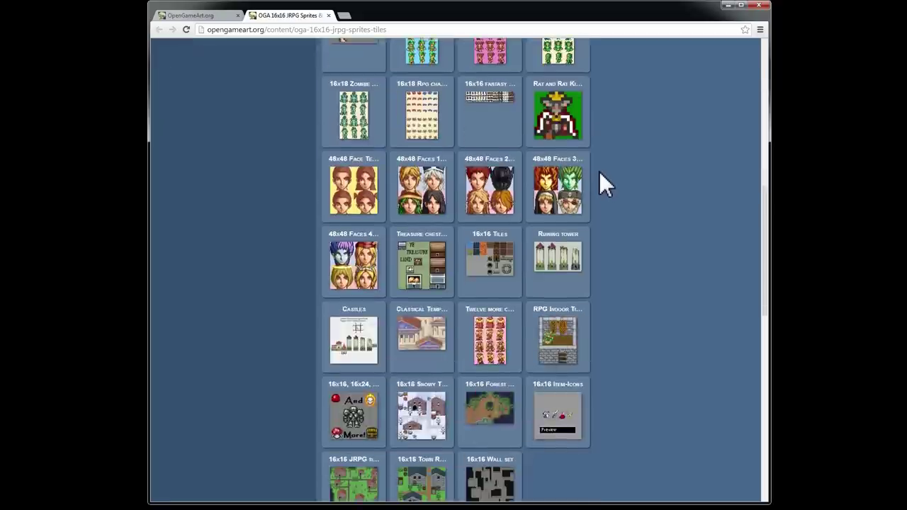
pyautogui.scroll(6, 598, 175)
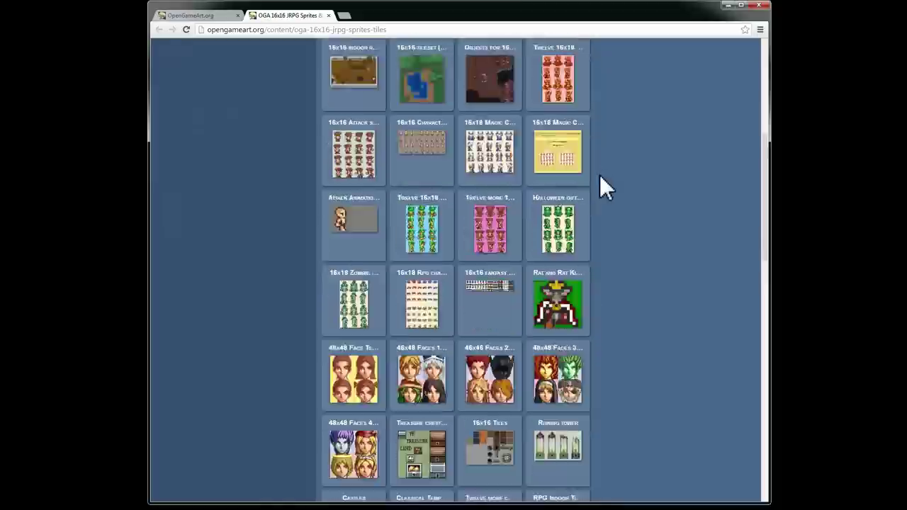
pyautogui.scroll(-5, 609, 192)
pyautogui.scroll(10, 620, 202)
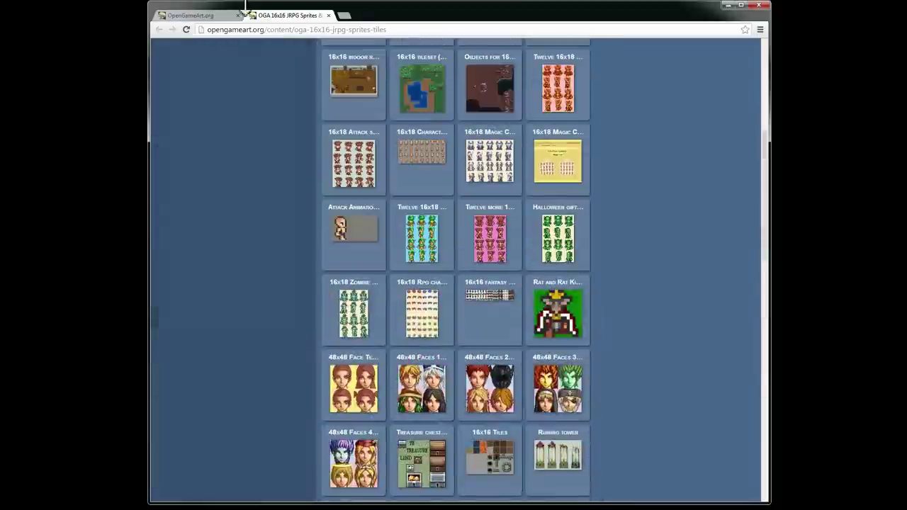
pyautogui.middleClick(285, 19)
pyautogui.scroll(3, 620, 266)
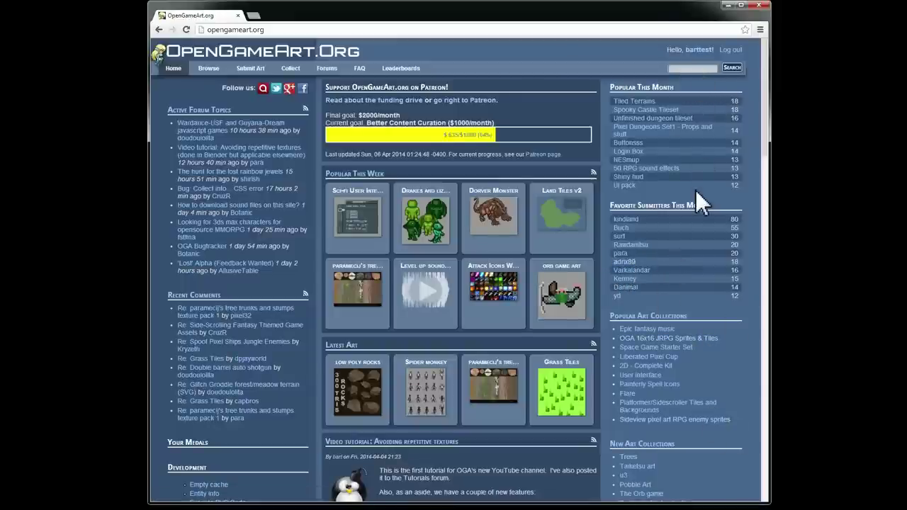
# Search art for 'trees' and open the Tree Collection result of 25 isometric trees
pyautogui.write('trees')
pyautogui.press('Return')
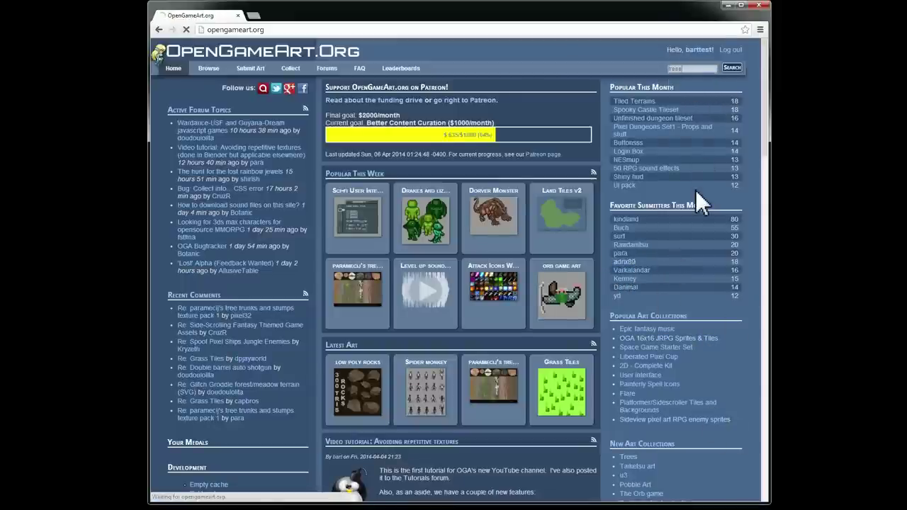
pyautogui.click(692, 68)
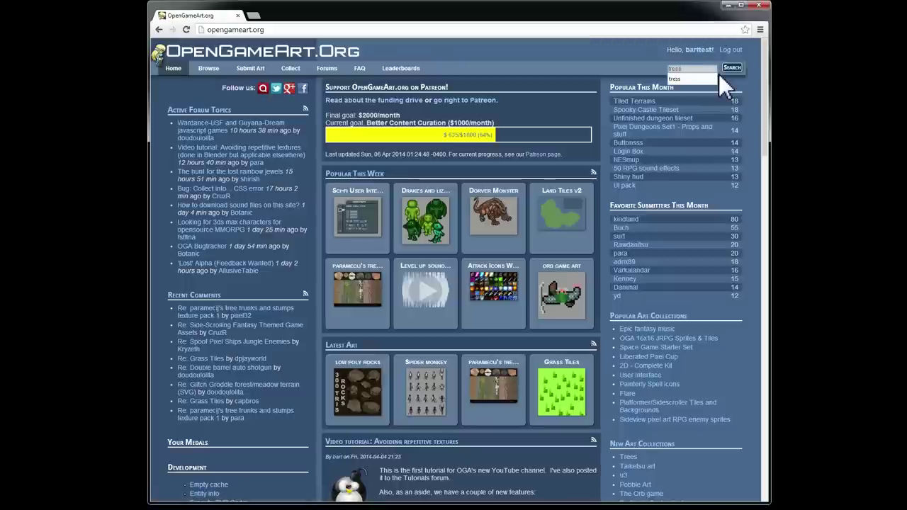
pyautogui.press('Return')
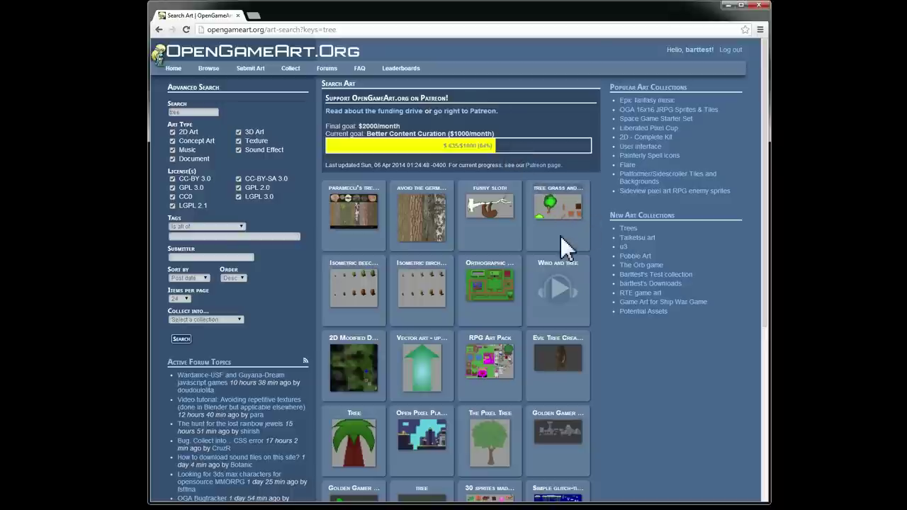
pyautogui.scroll(-1, 560, 244)
pyautogui.scroll(-2, 552, 241)
pyautogui.scroll(3, 561, 248)
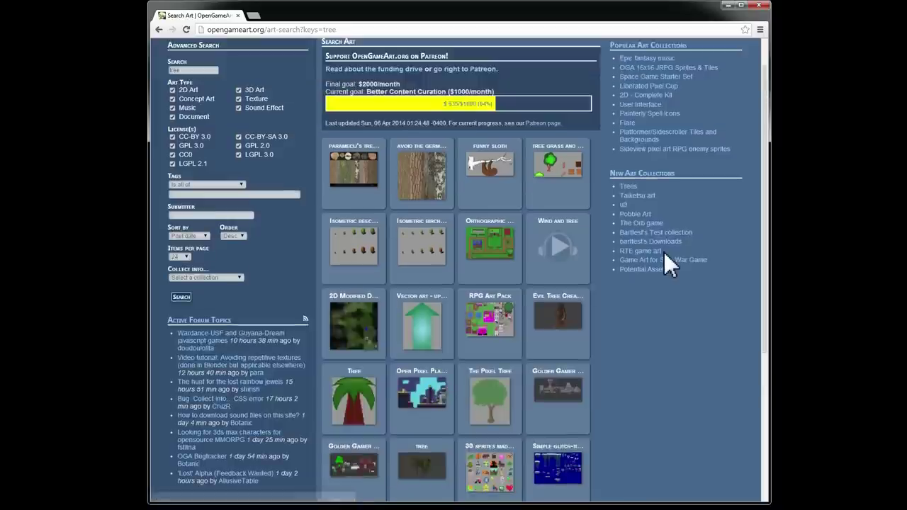
pyautogui.scroll(-2, 623, 255)
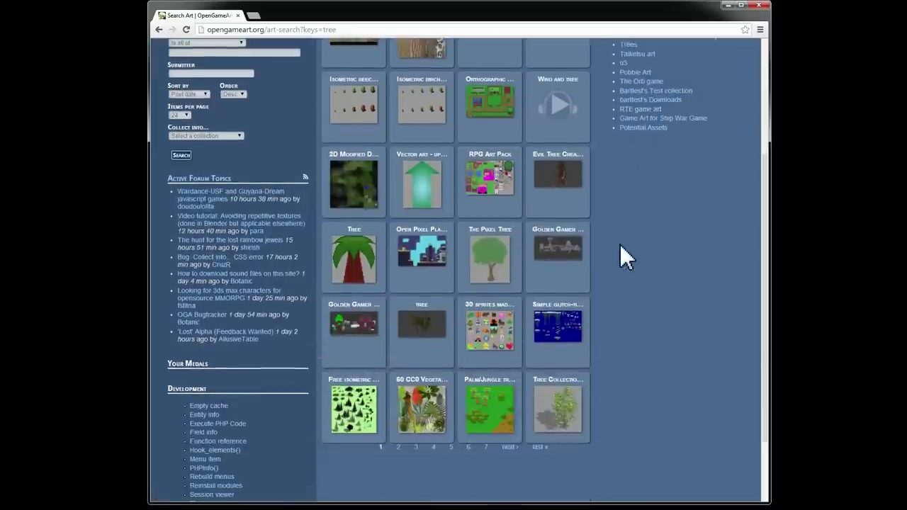
pyautogui.click(559, 407)
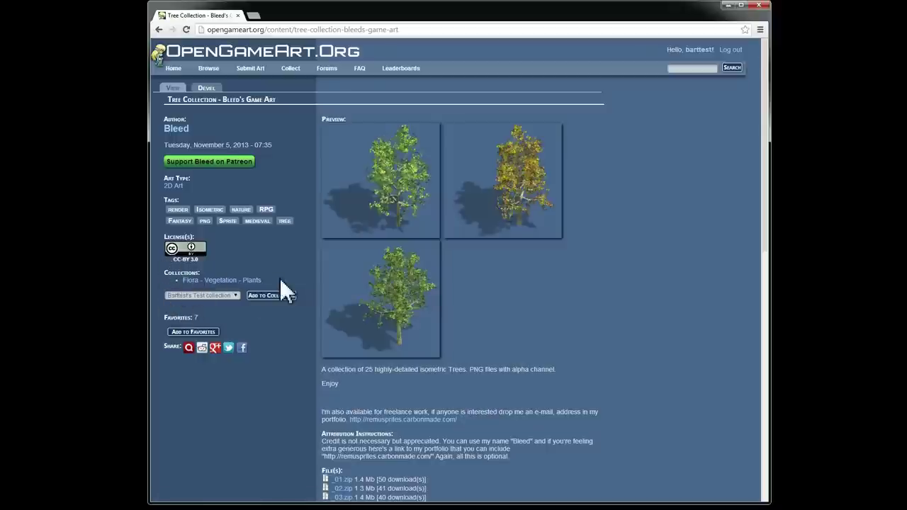
# Add the Tree Collection art to Trees, then return to the search results
pyautogui.click(223, 295)
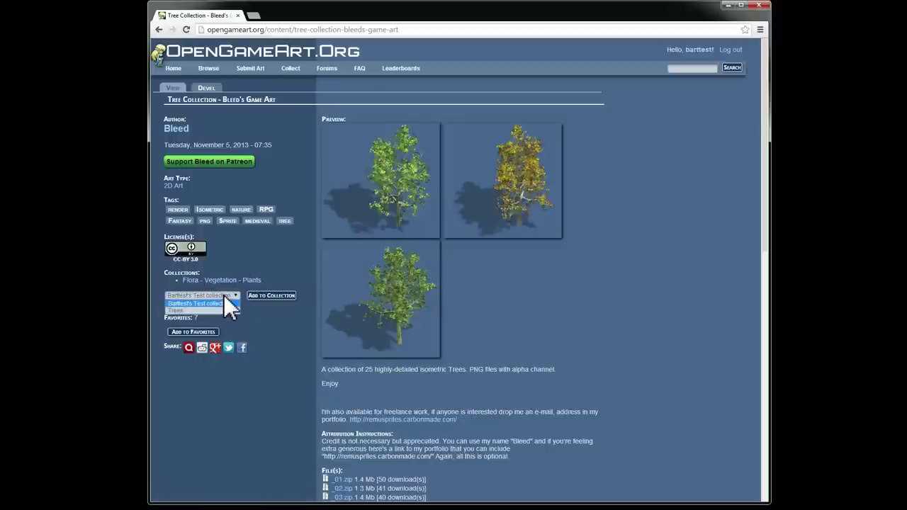
pyautogui.click(176, 311)
pyautogui.click(273, 296)
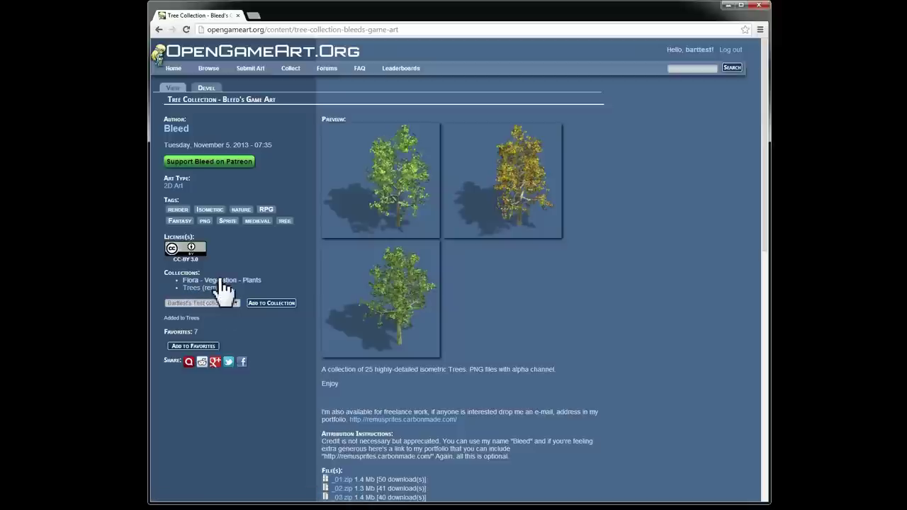
pyautogui.click(160, 29)
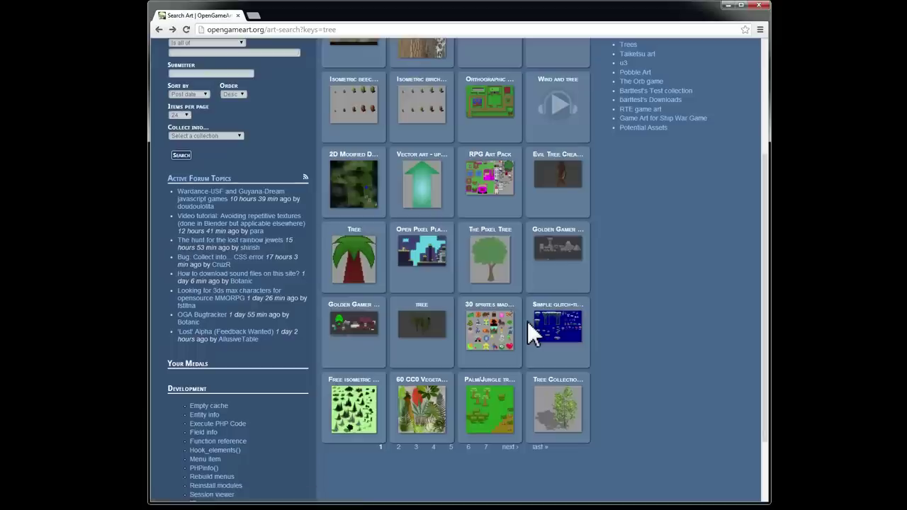
# Choose Trees as the collect target and add The Pixel Tree to it
pyautogui.scroll(3, 496, 315)
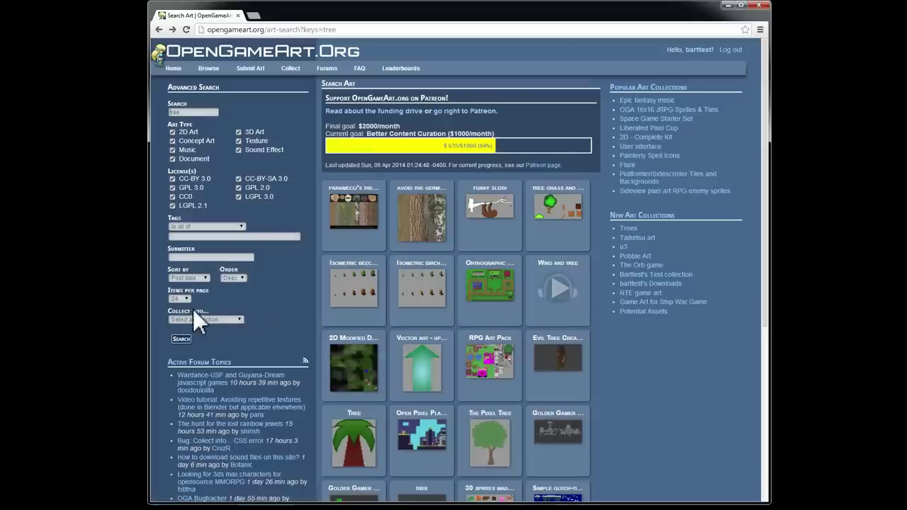
pyautogui.click(220, 320)
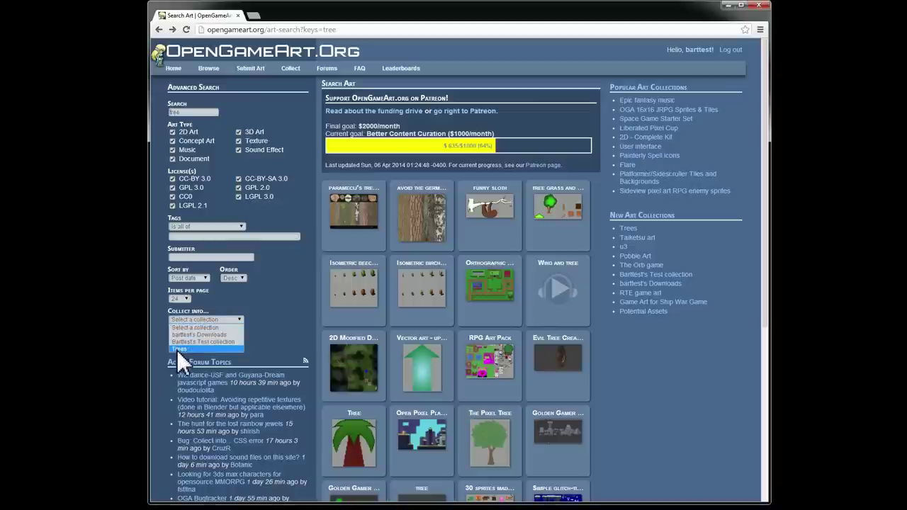
pyautogui.click(177, 349)
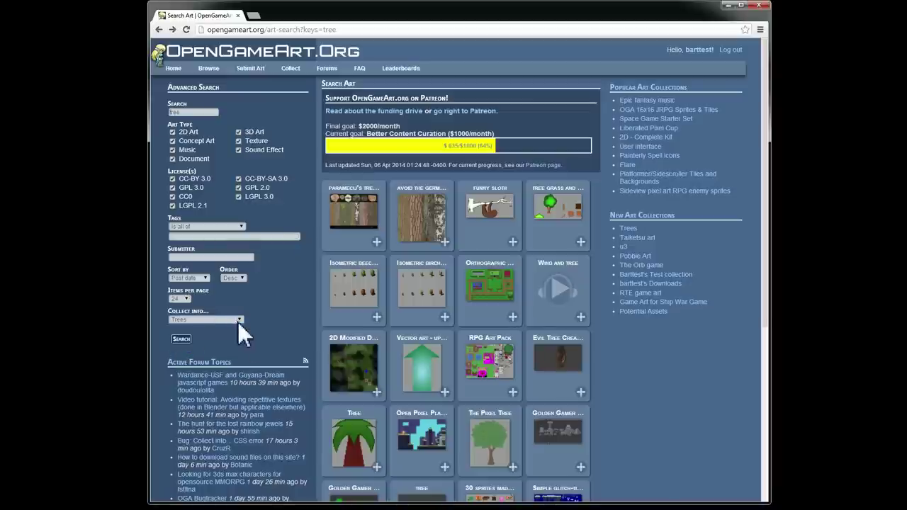
pyautogui.scroll(-2, 293, 310)
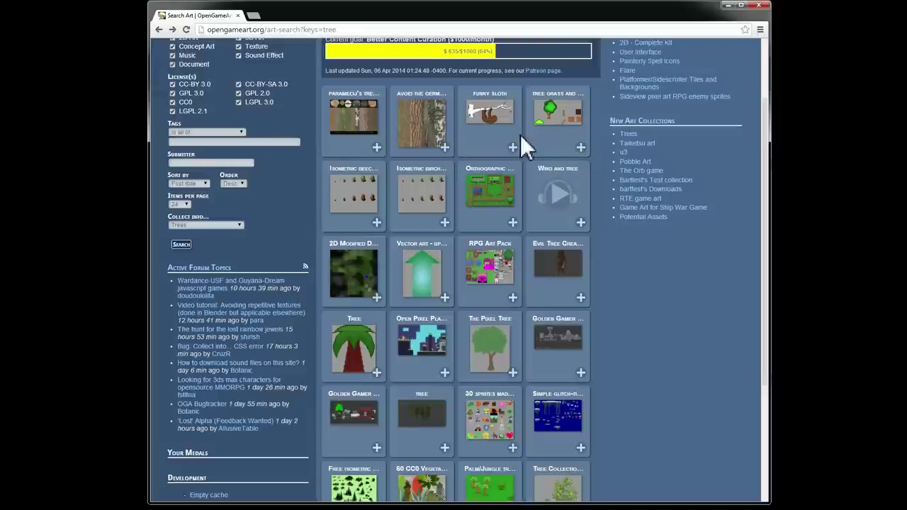
pyautogui.scroll(-3, 359, 243)
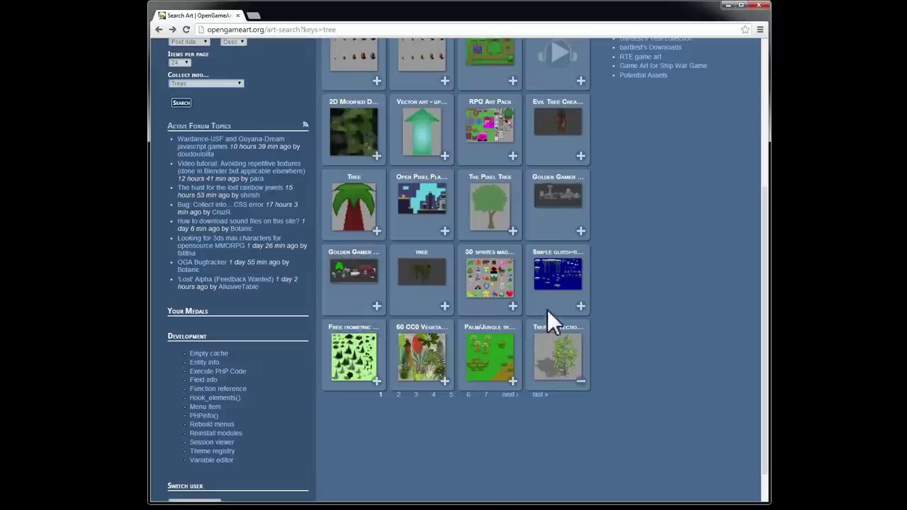
pyautogui.click(513, 232)
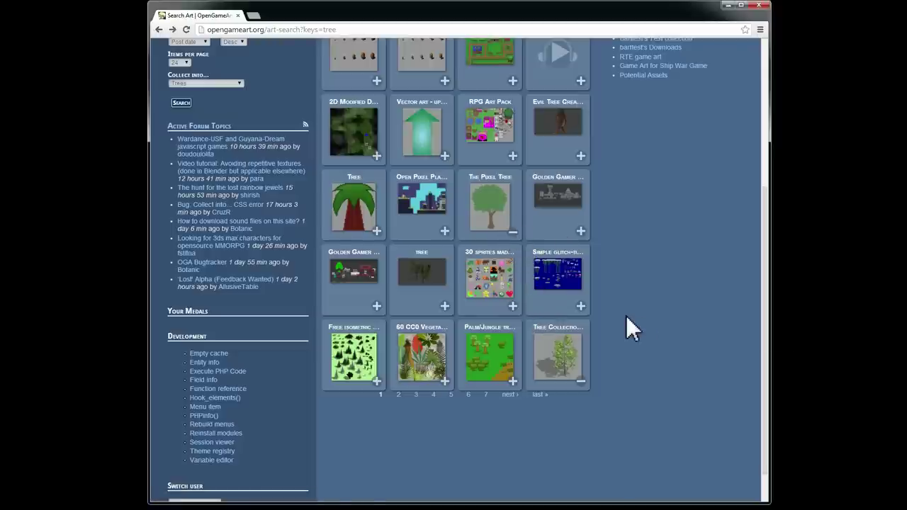
# Add the Tree asset and the free isometric plants tile to Trees
pyautogui.scroll(2, 626, 315)
pyautogui.scroll(-2, 567, 290)
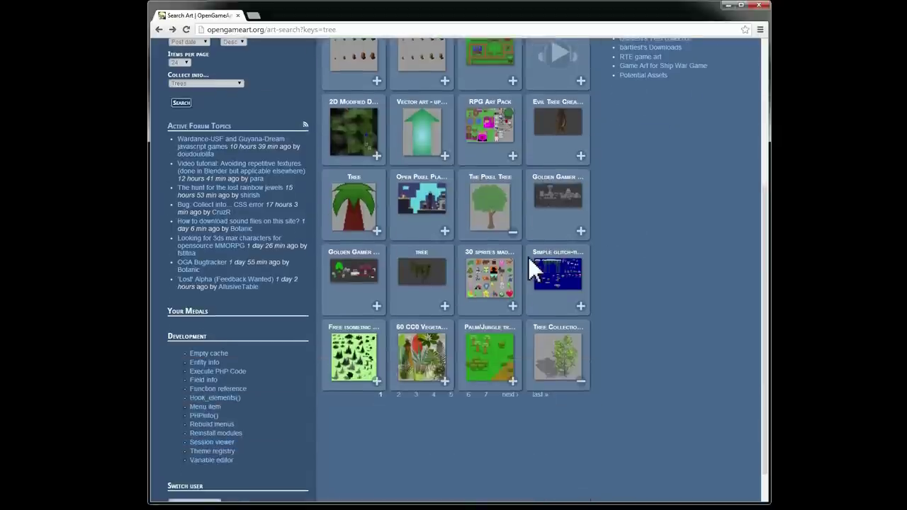
pyautogui.click(376, 228)
pyautogui.click(376, 381)
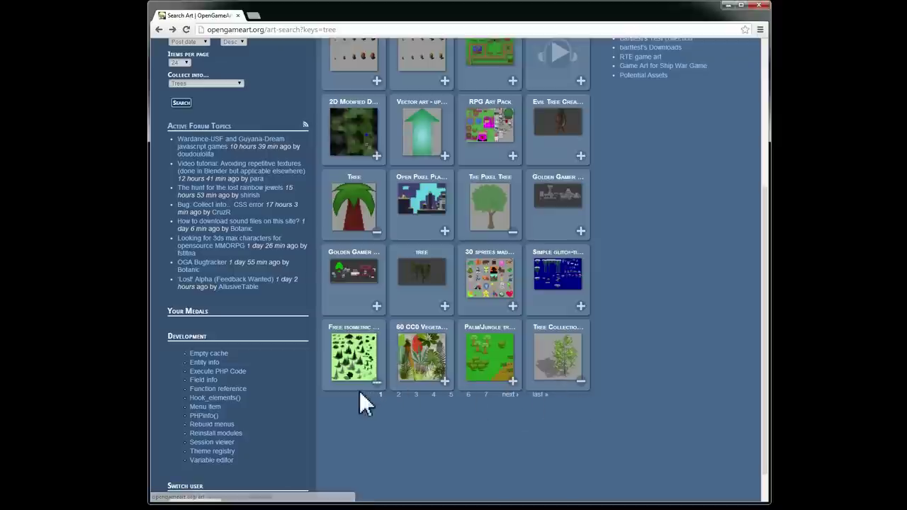
pyautogui.scroll(3, 588, 352)
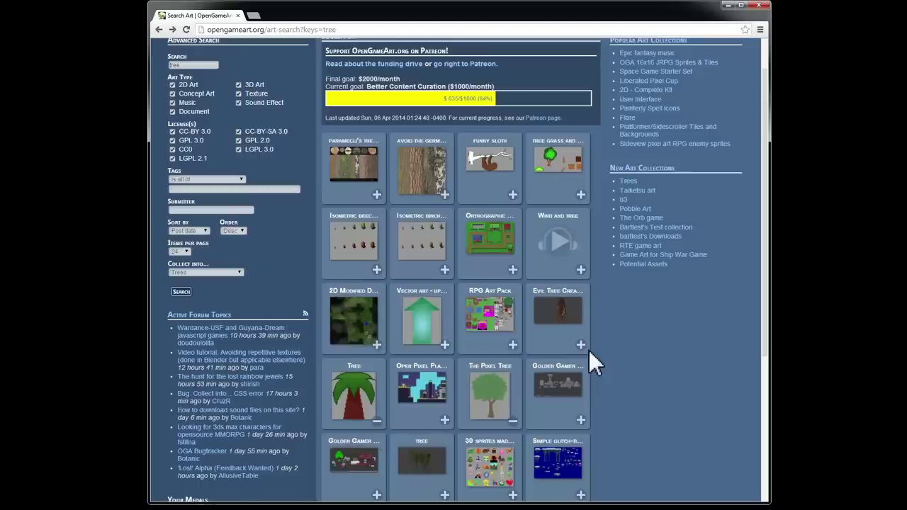
pyautogui.scroll(2, 620, 347)
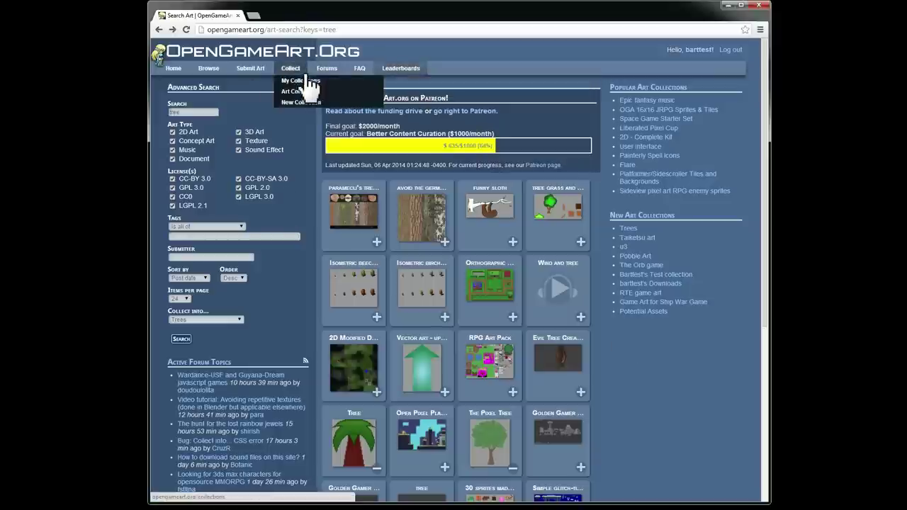
# Open the Trees collection from your profile's Collections list and request its credits file
pyautogui.click(707, 51)
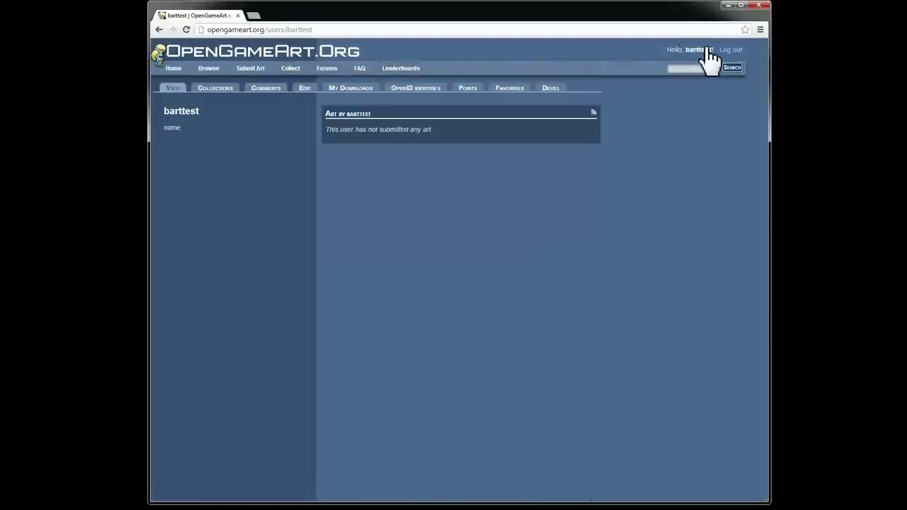
pyautogui.moveTo(291, 76)
pyautogui.click(225, 88)
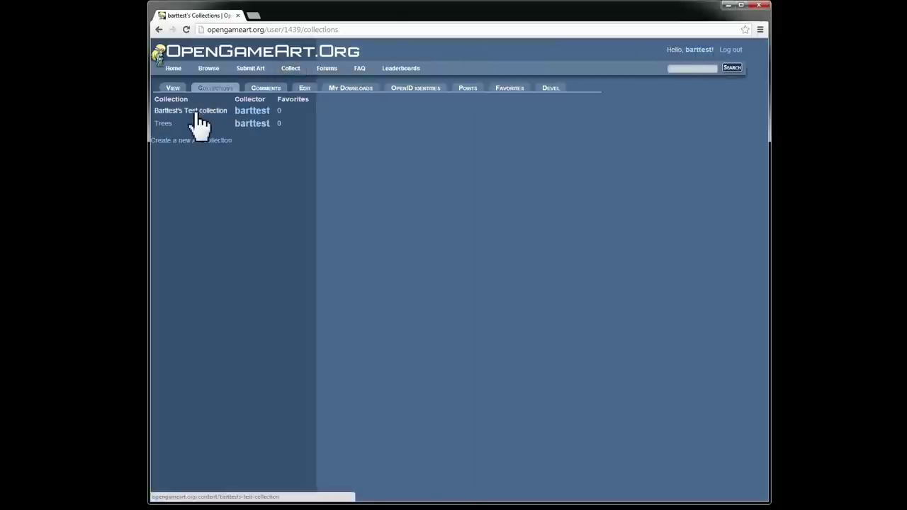
pyautogui.click(169, 125)
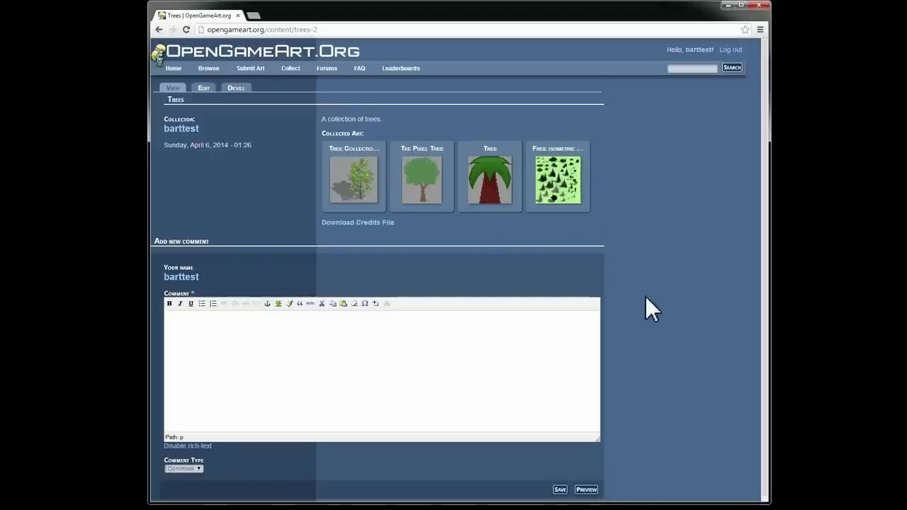
pyautogui.click(395, 226)
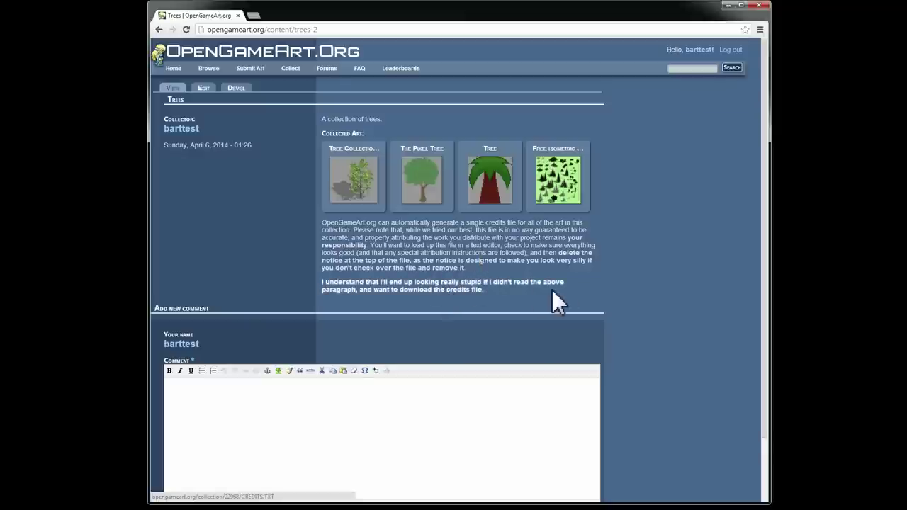
# Confirm the credits download, saving CREDITS (8).TXT
pyautogui.click(437, 290)
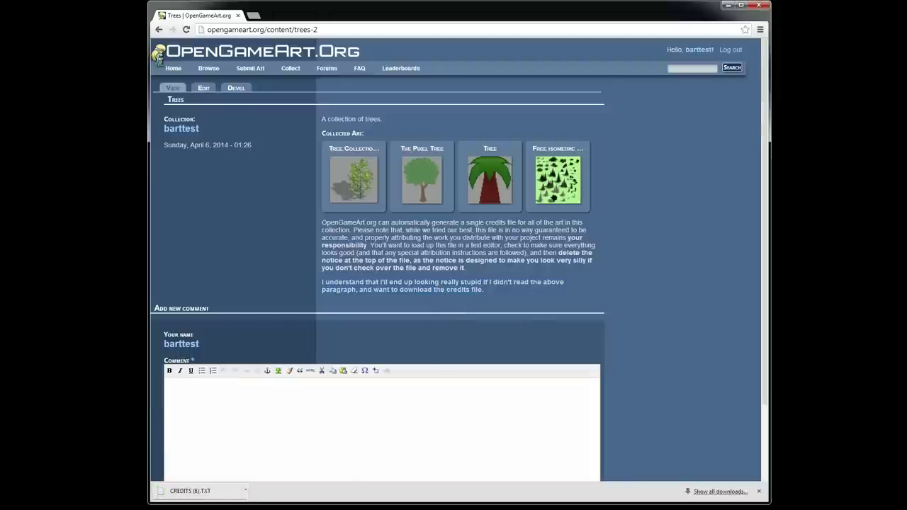
pyautogui.moveTo(190, 490); pyautogui.dragTo(636, 289)
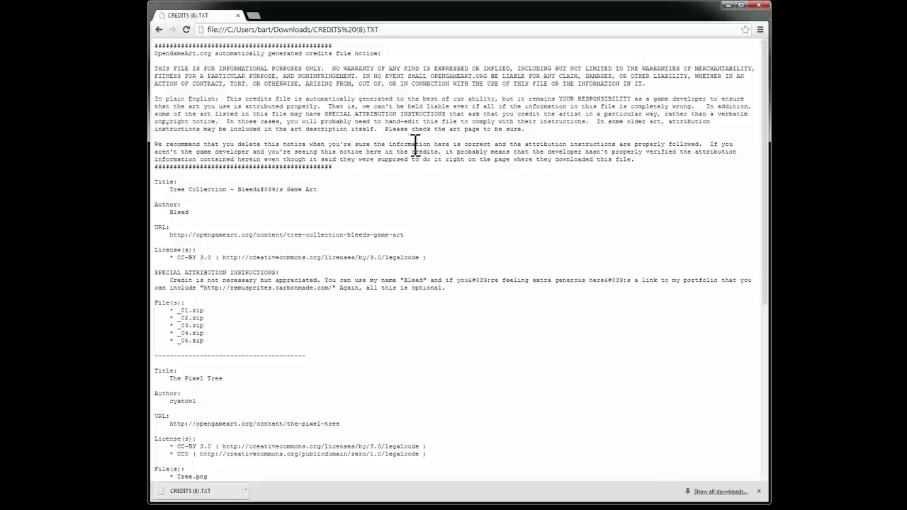
pyautogui.moveTo(334, 168); pyautogui.dragTo(137, 28)
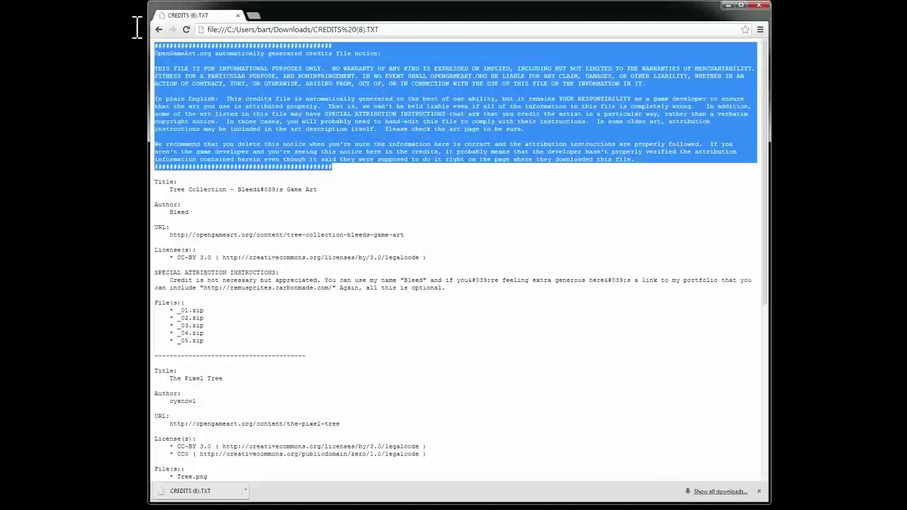
pyautogui.click(433, 184)
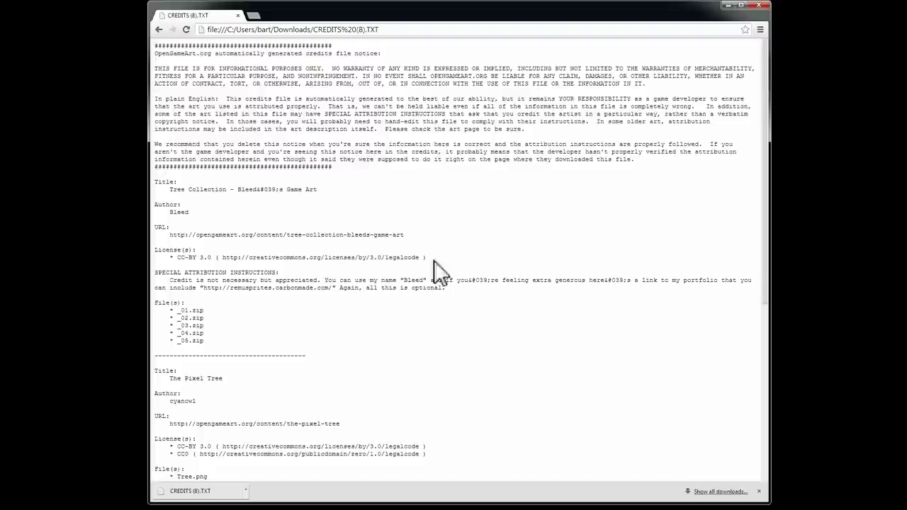
pyautogui.scroll(-1, 177, 190)
pyautogui.scroll(-5, 177, 185)
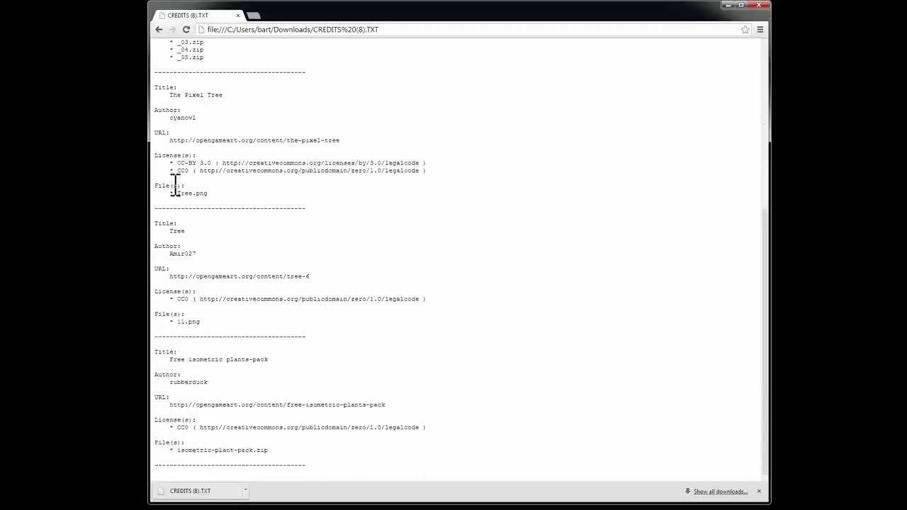
pyautogui.scroll(6, 375, 445)
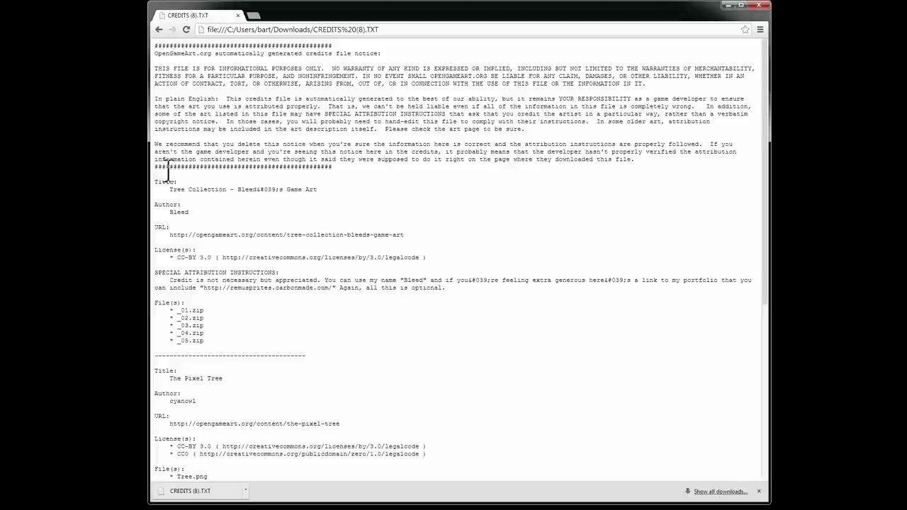
pyautogui.moveTo(154, 183); pyautogui.dragTo(376, 360)
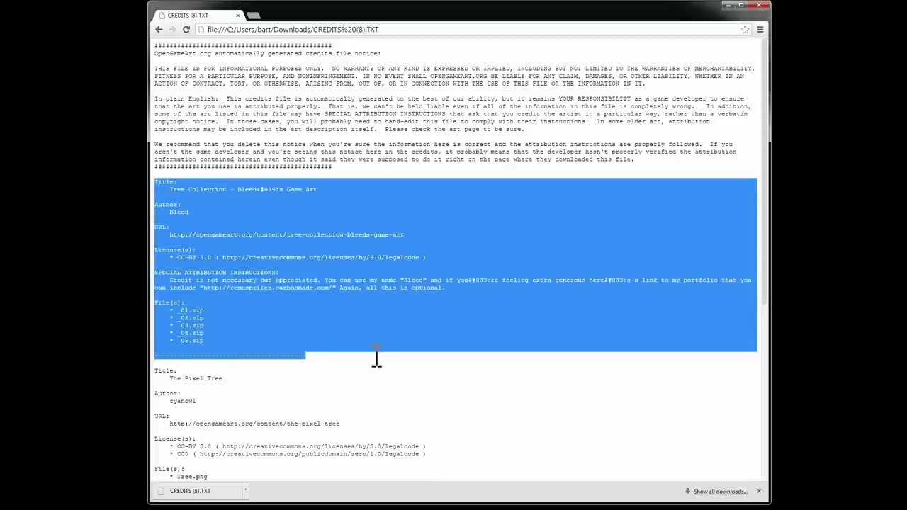
pyautogui.scroll(-5, 349, 262)
pyautogui.scroll(-1, 368, 298)
pyautogui.scroll(6, 382, 319)
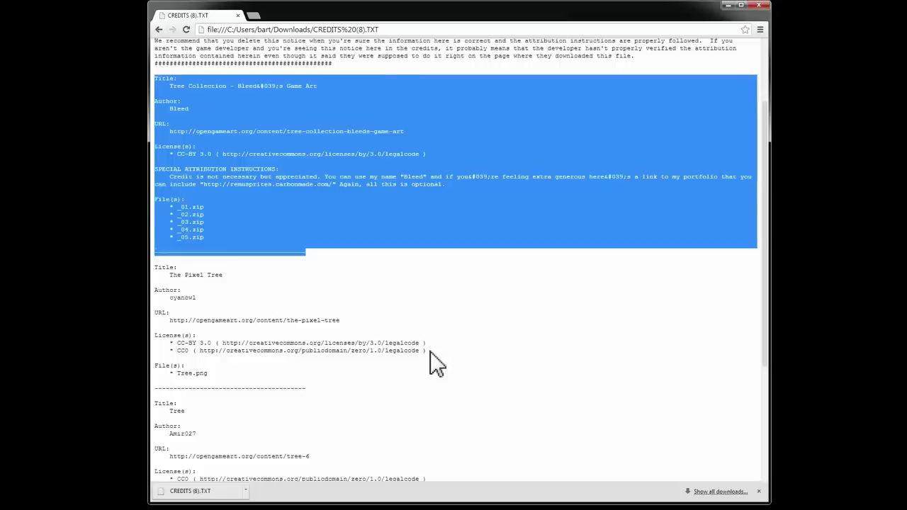
pyautogui.click(263, 266)
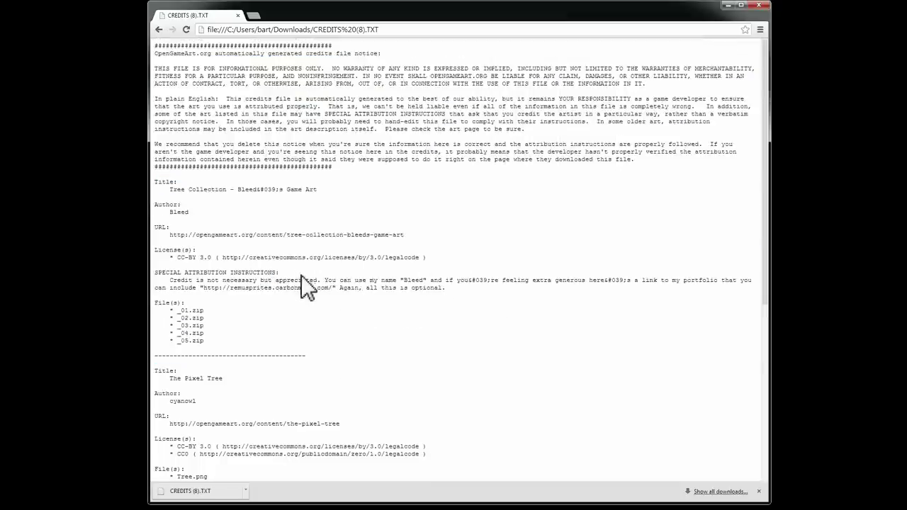
pyautogui.moveTo(301, 276); pyautogui.dragTo(105, 277)
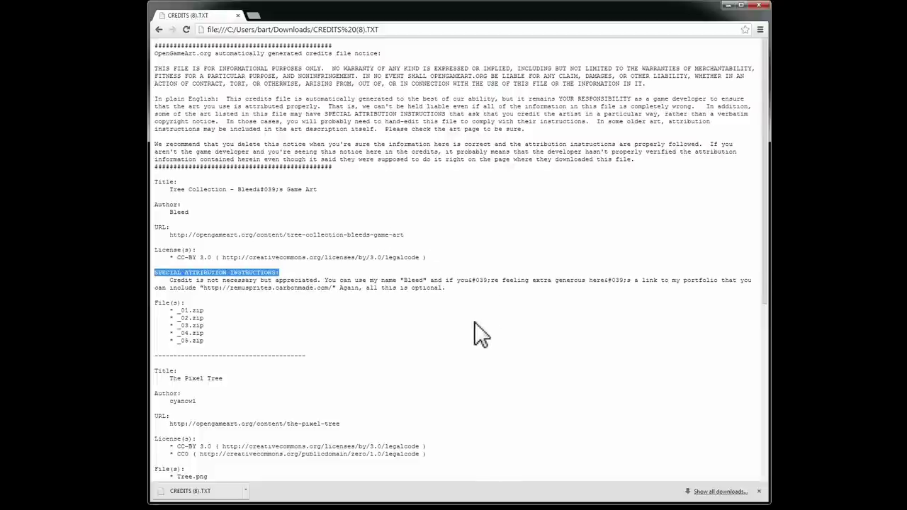
pyautogui.moveTo(472, 280); pyautogui.dragTo(493, 280)
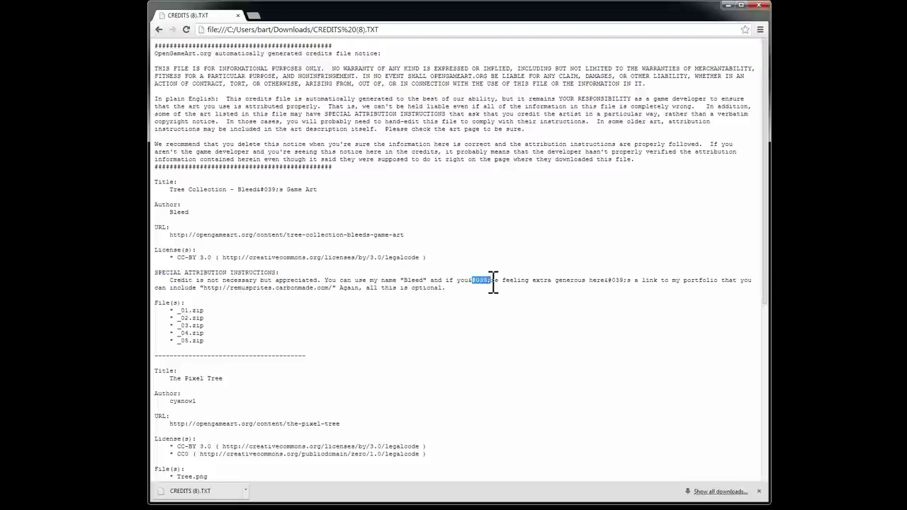
pyautogui.click(627, 281)
pyautogui.moveTo(627, 281); pyautogui.dragTo(608, 282)
pyautogui.click(528, 273)
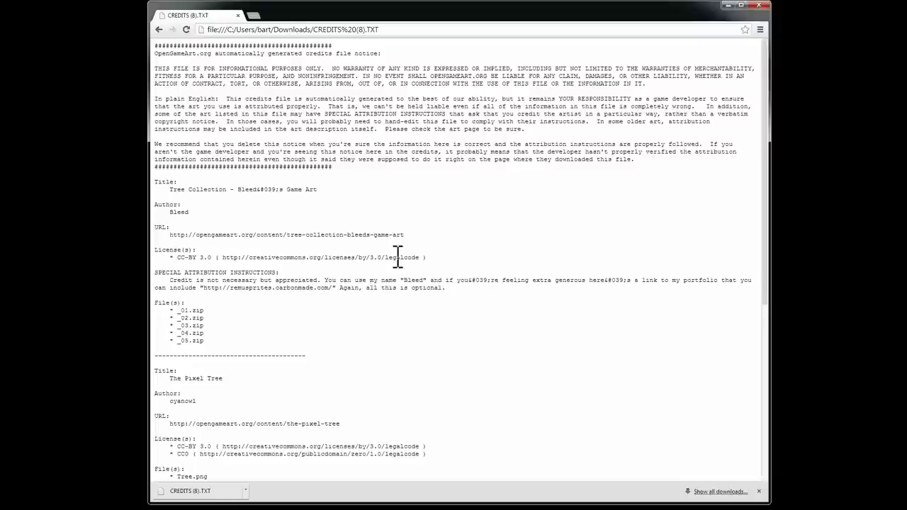
pyautogui.scroll(-4, 528, 315)
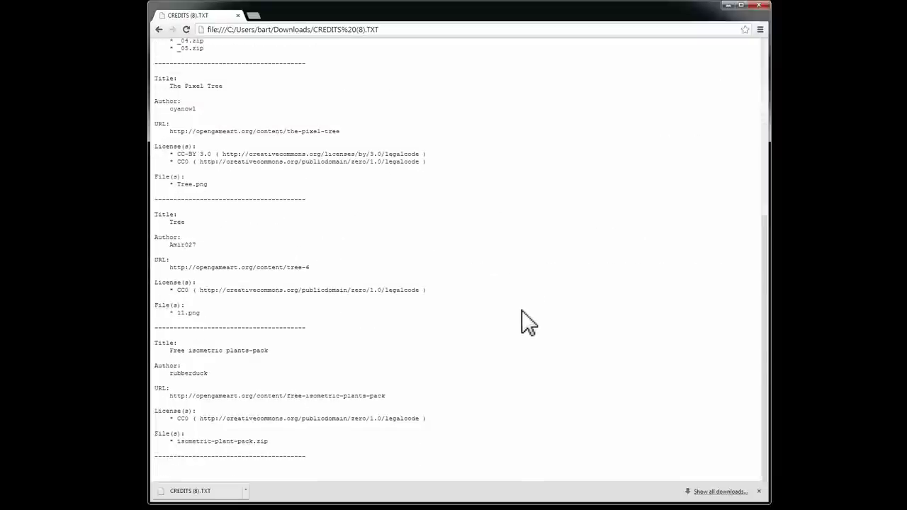
pyautogui.scroll(4, 521, 319)
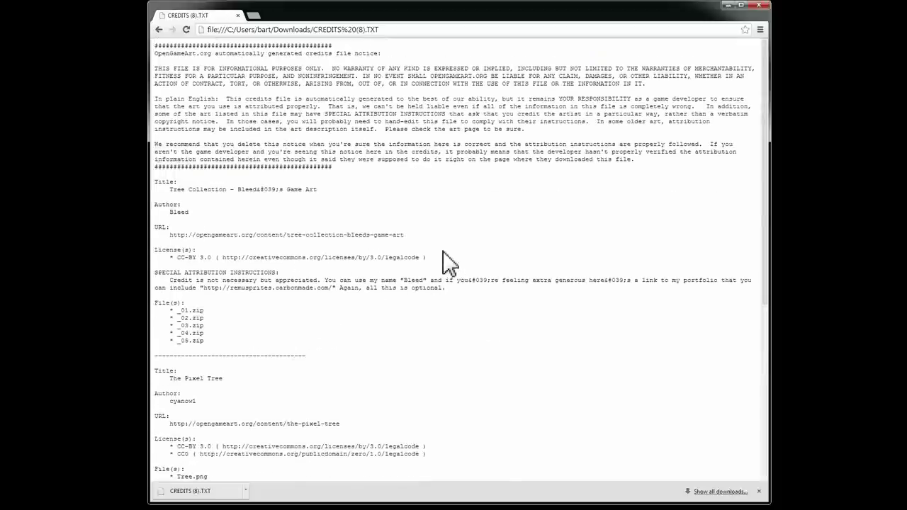
pyautogui.scroll(-4, 396, 284)
pyautogui.scroll(4, 516, 378)
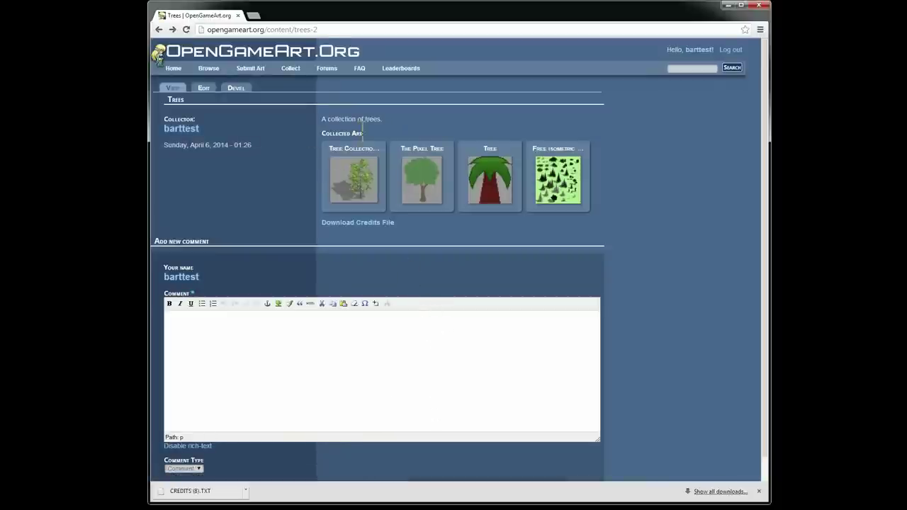
# Return home and open the My Downloads tab on your user profile
pyautogui.click(252, 65)
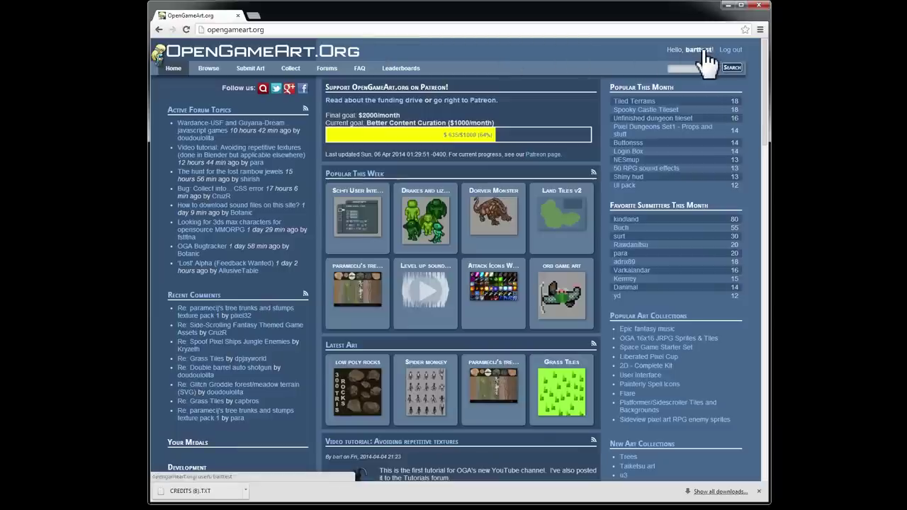
pyautogui.click(705, 51)
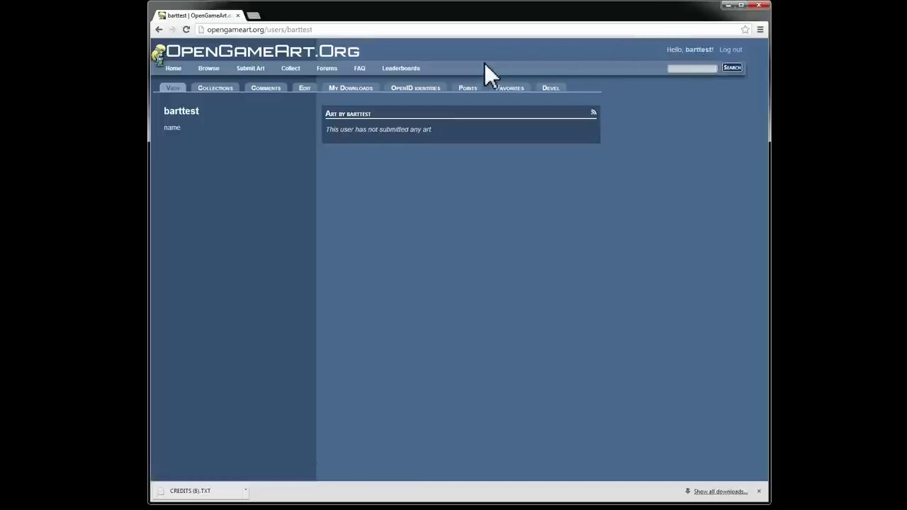
pyautogui.click(358, 88)
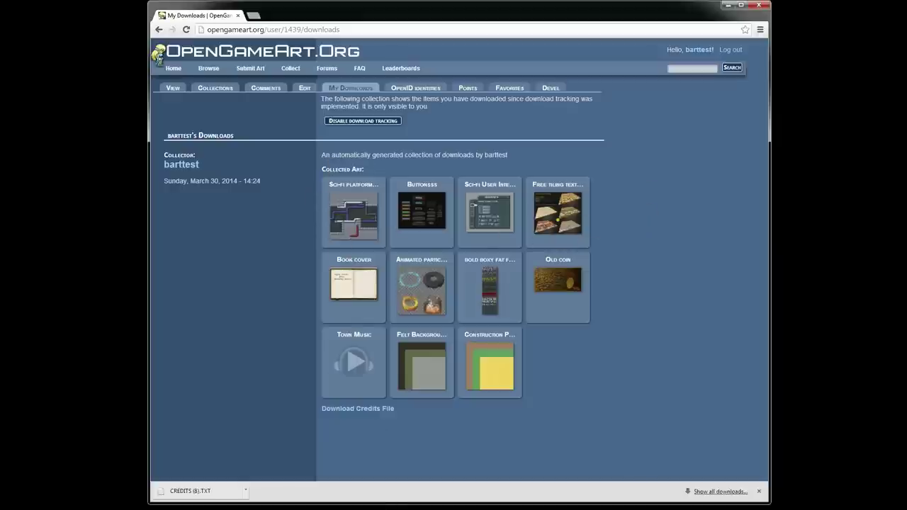
# Request the My Downloads credits file and highlight the warning about deleting the notice
pyautogui.click(369, 413)
pyautogui.scroll(-1, 687, 394)
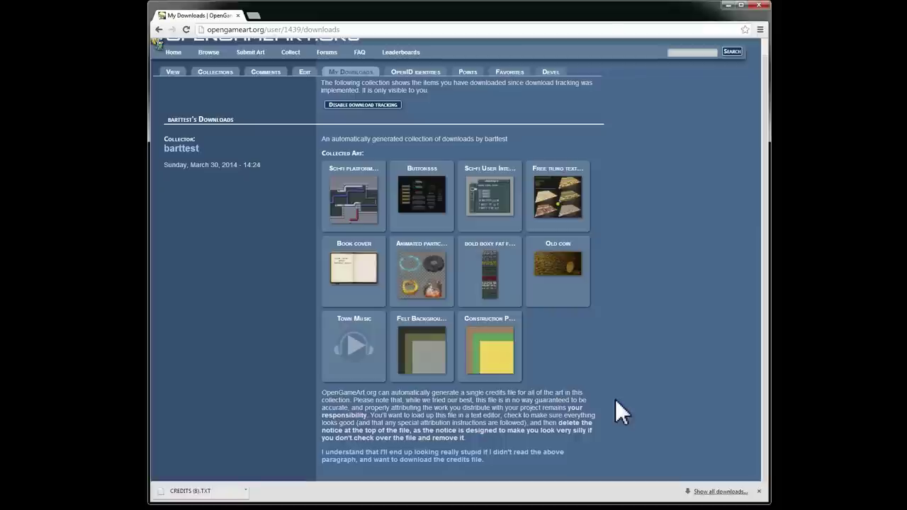
pyautogui.scroll(1, 640, 312)
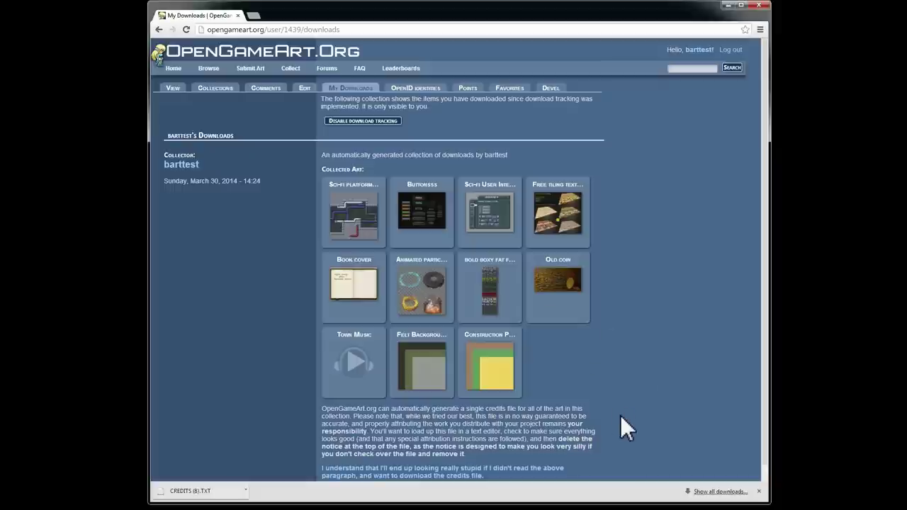
pyautogui.moveTo(510, 461); pyautogui.dragTo(617, 420)
pyautogui.click(627, 431)
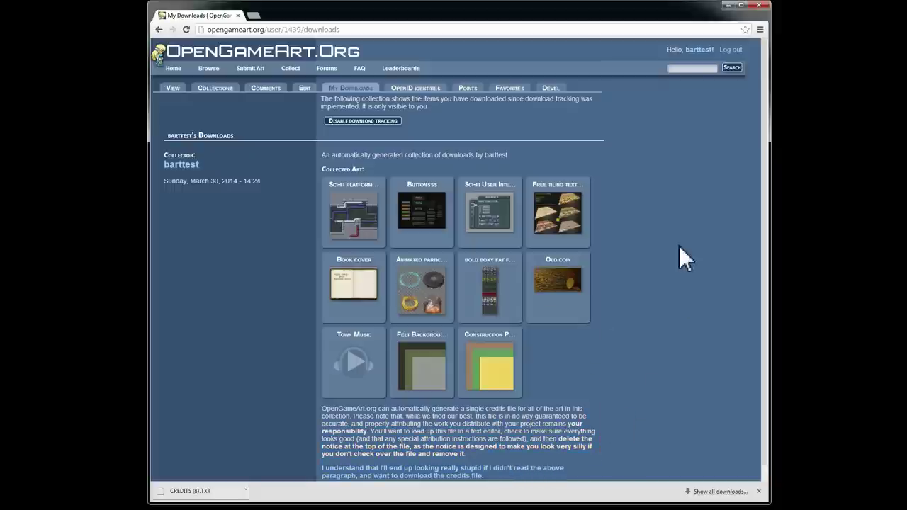